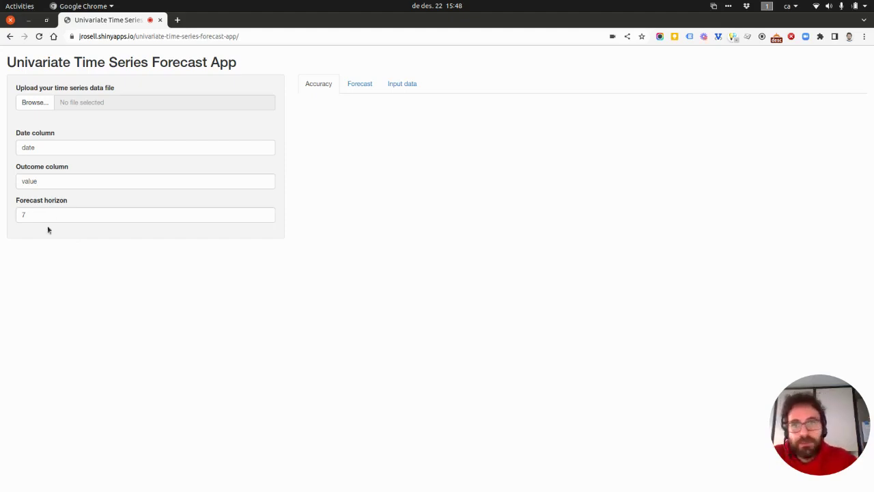
Upload stock_prices.csv as the time series data, check its columns in the input data, and set the outcome column to close.
click(28, 107)
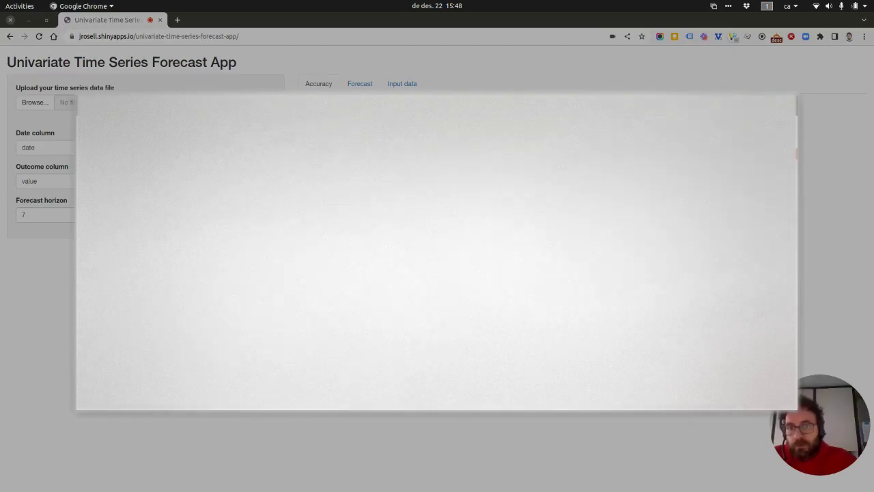
click(783, 105)
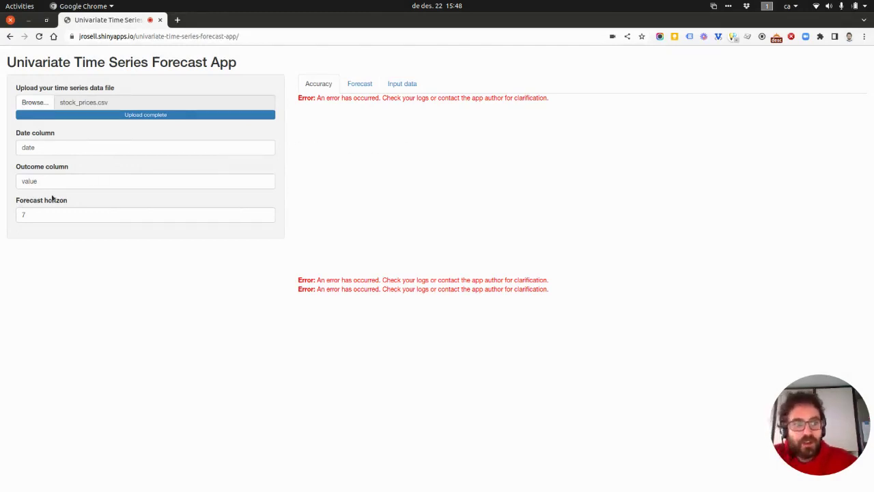
click(410, 83)
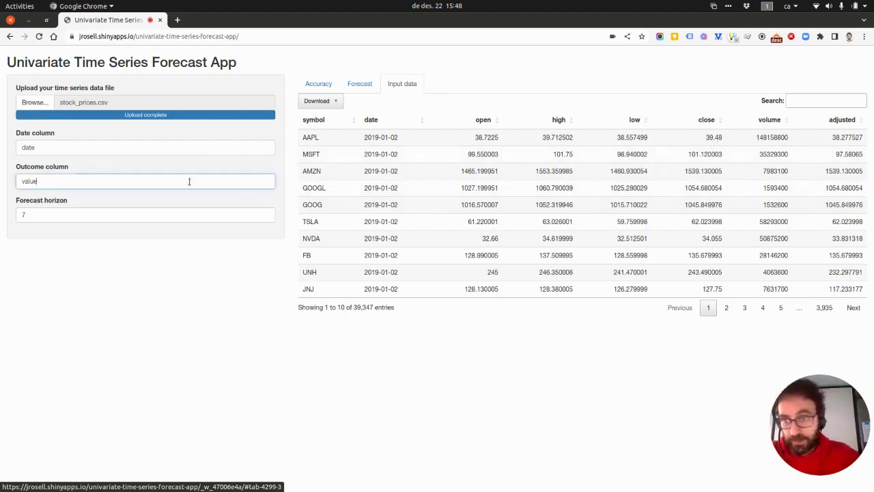
double_click(190, 180)
text(close)
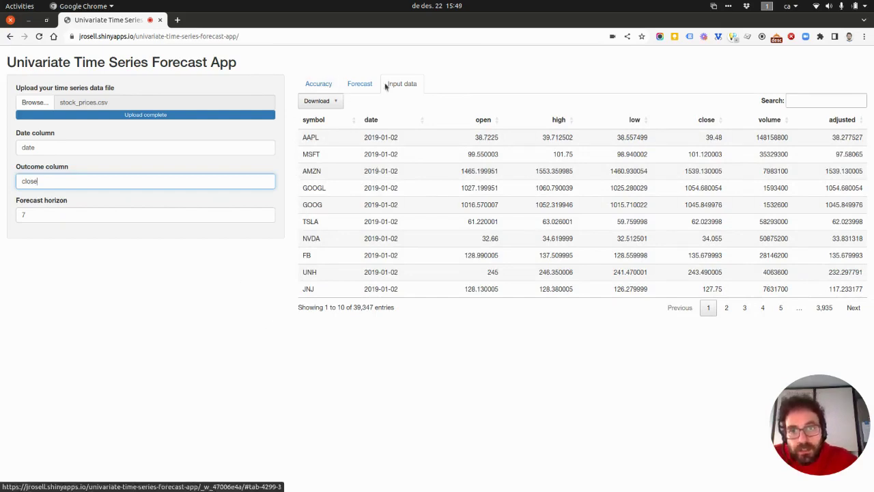
Zoom the accuracy plot in on mid-February to early March 2022 and sort the model accuracy table by ascending rmse.
click(316, 87)
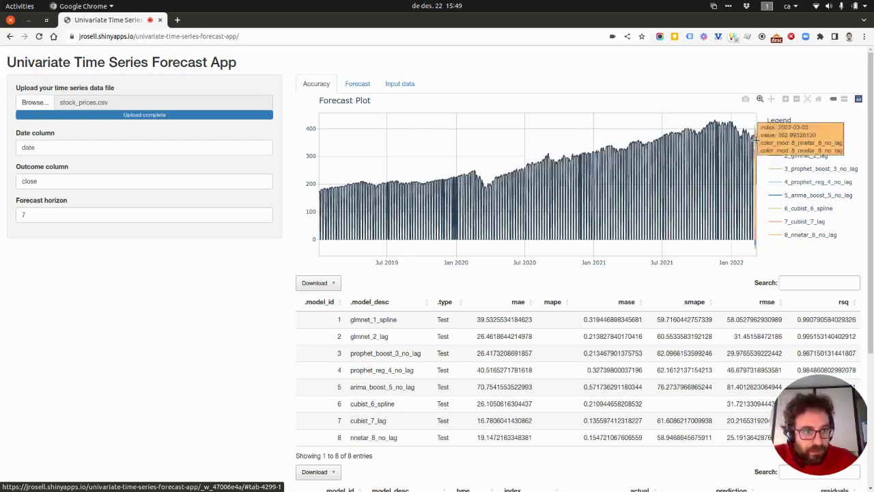
drag(759, 176, 785, 263)
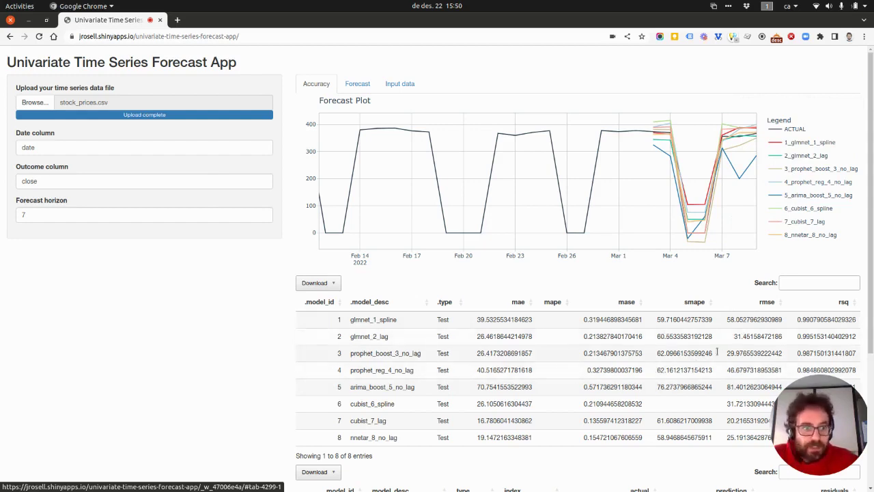
click(761, 307)
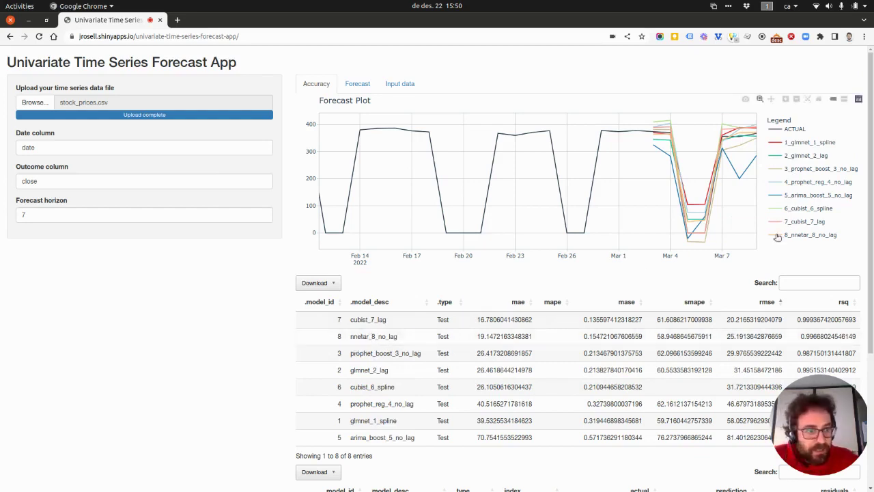
Hide models 1 to 6 in the accuracy plot, keeping only ACTUAL, 7_cubist_7_lag and 8_nnetar_8_no_lag displayed.
click(808, 207)
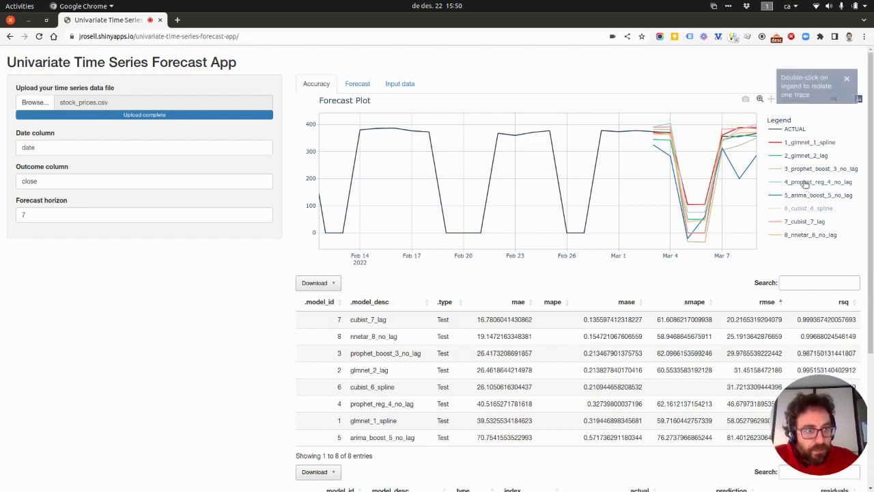
click(809, 195)
click(805, 182)
click(804, 168)
click(800, 155)
click(799, 142)
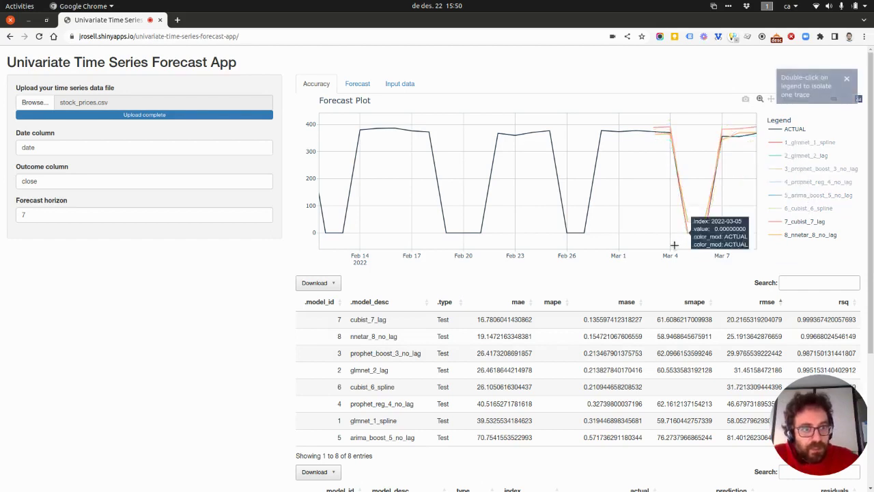
click(789, 128)
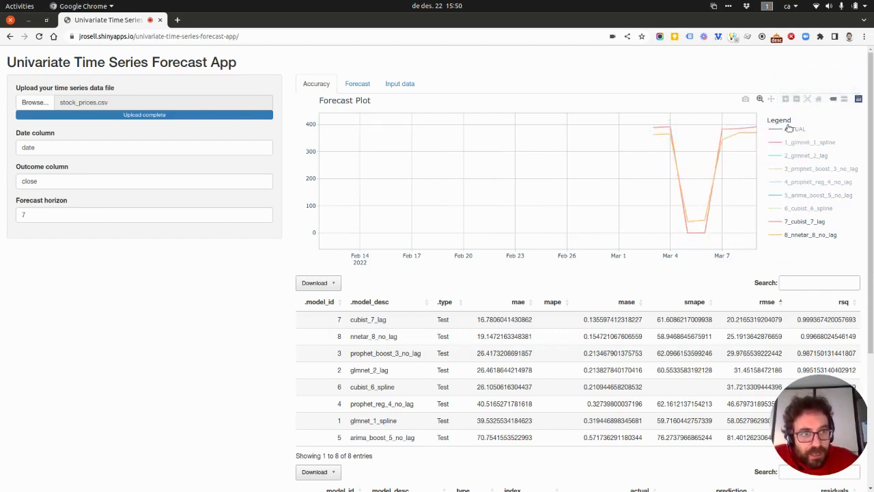
click(789, 129)
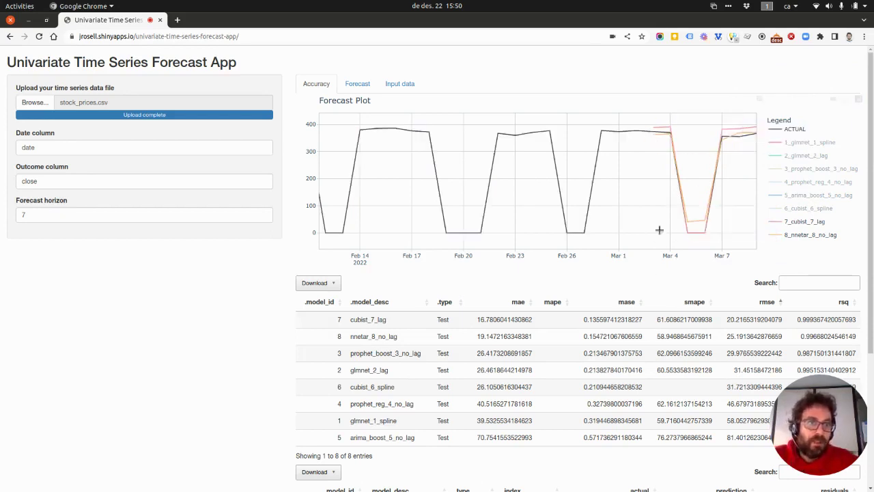
Zoom the future forecast plot in on mid-February to 16 March 2022 and hide the traces of models 1 to 6.
click(354, 87)
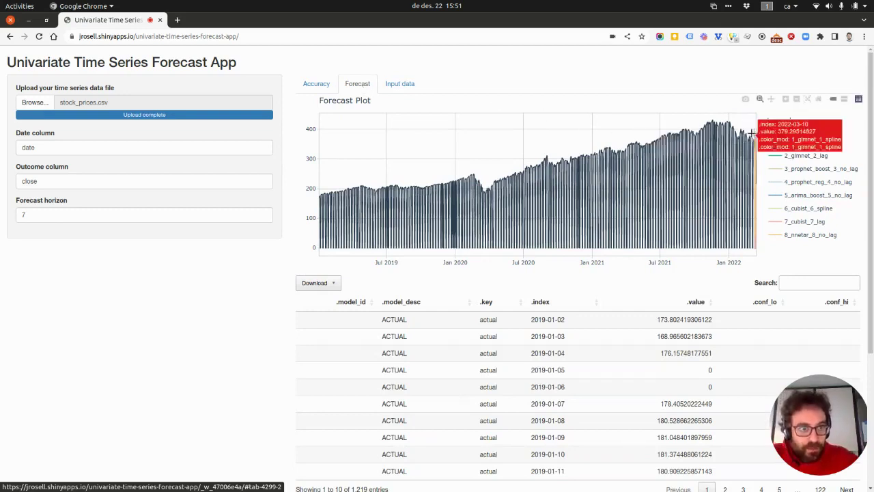
drag(751, 189, 783, 268)
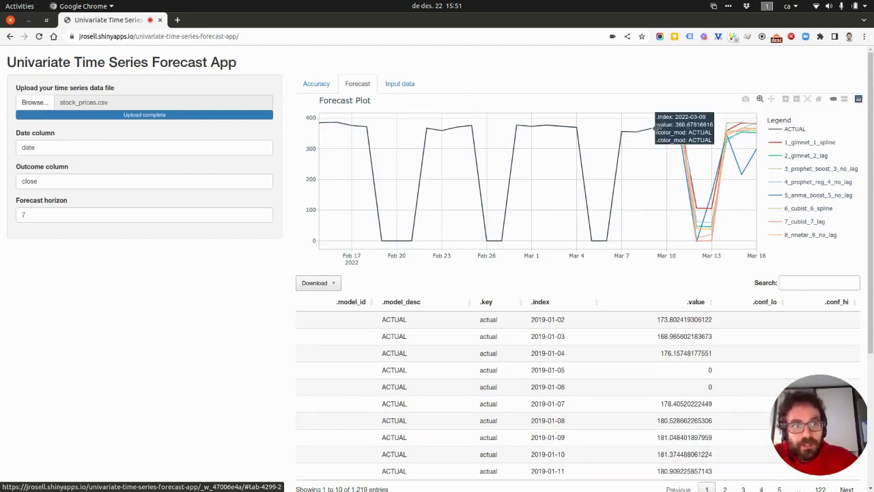
click(802, 209)
click(807, 194)
click(808, 182)
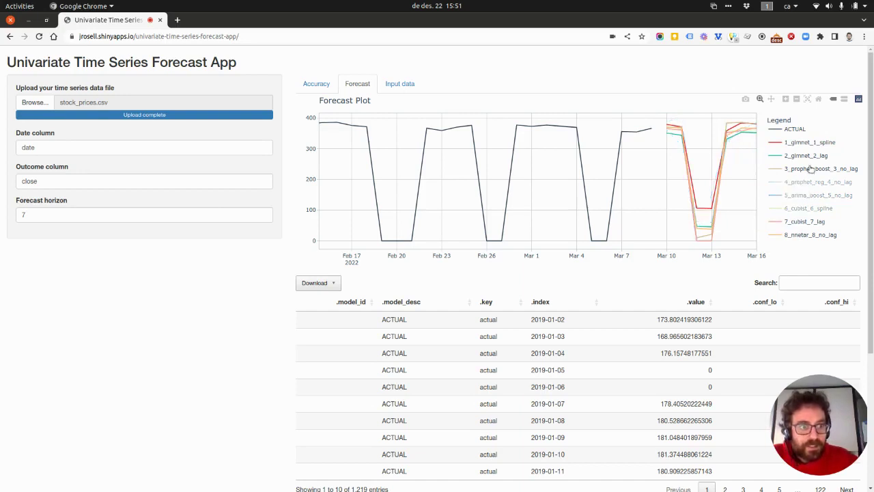
click(811, 169)
click(807, 157)
click(809, 142)
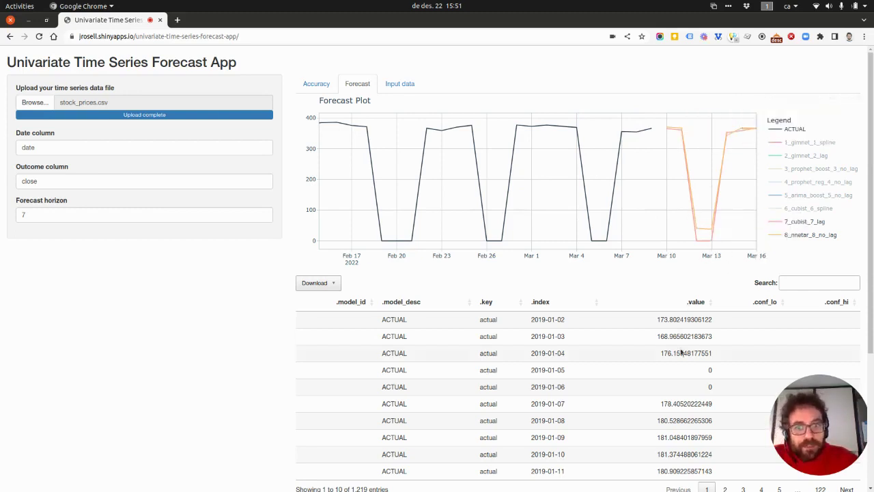
Examine the forecast values table with its download formats and the per-model horizon summary table below it.
scroll(609, 406, down, 1)
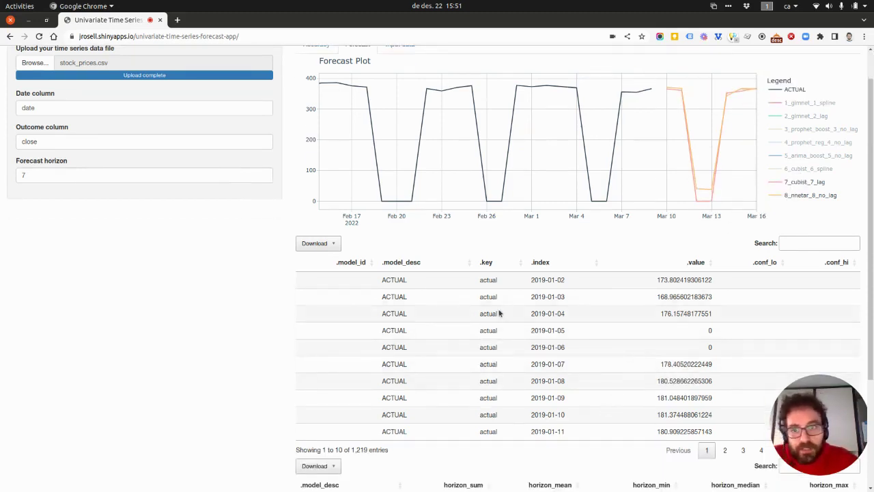
click(329, 244)
click(367, 232)
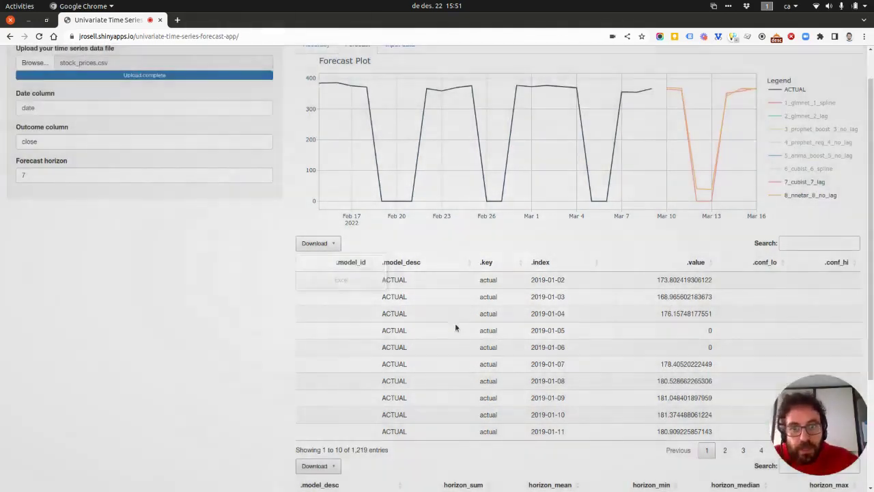
scroll(456, 328, down, 3)
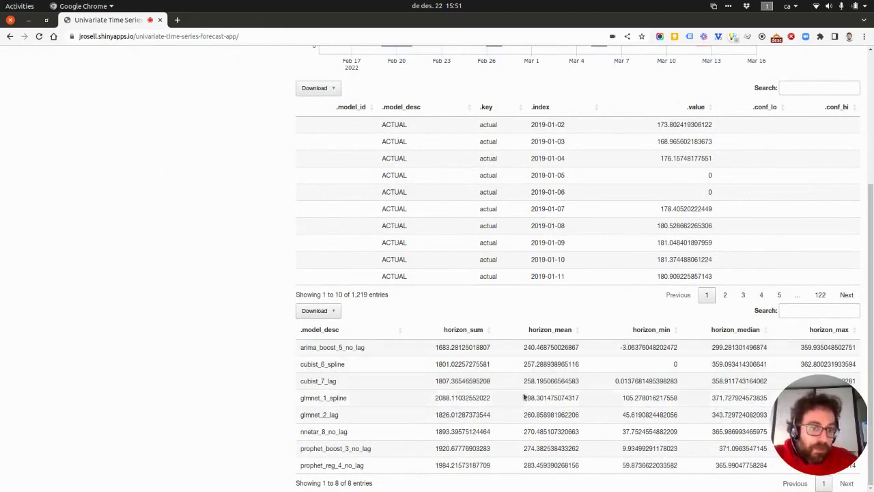
scroll(523, 413, up, 4)
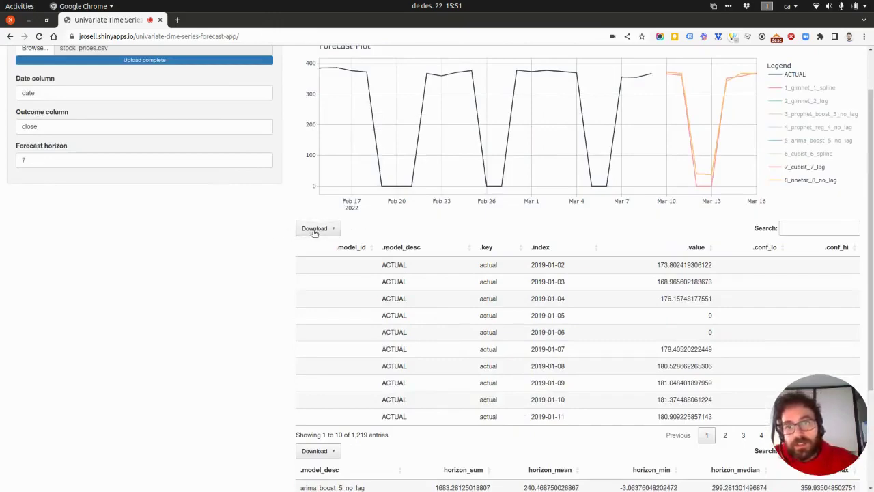
click(321, 228)
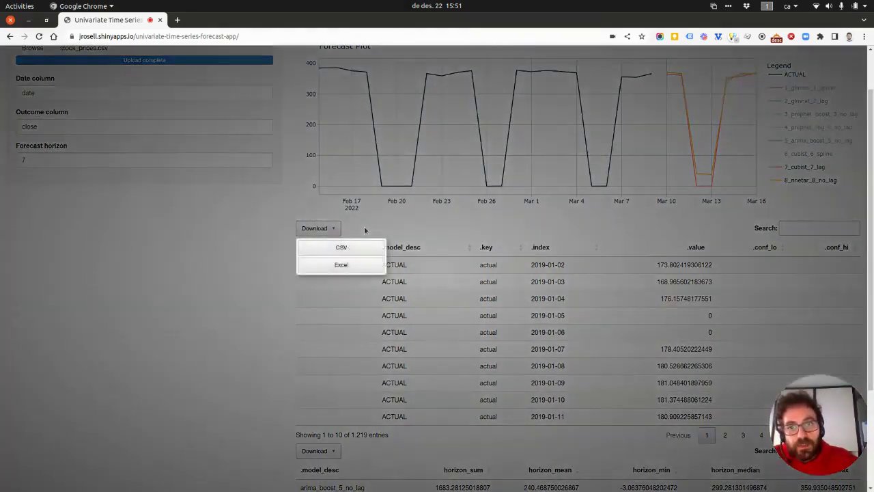
click(441, 305)
scroll(443, 311, down, 4)
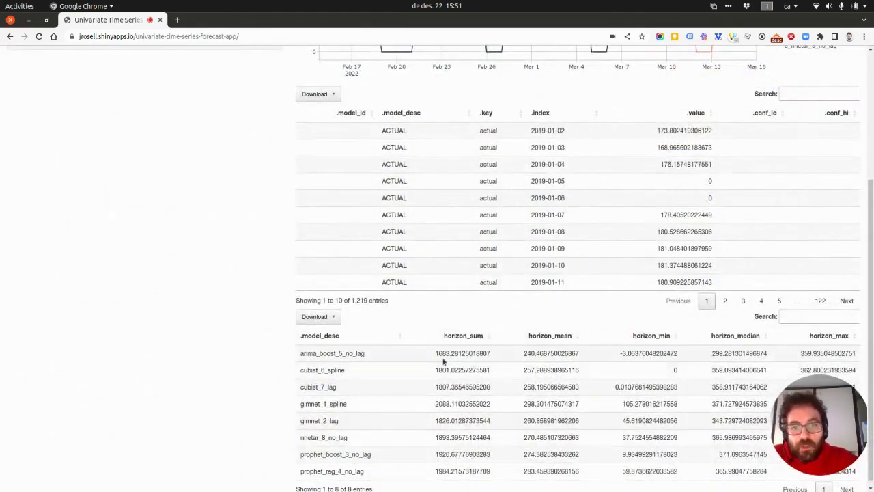
scroll(444, 342, up, 5)
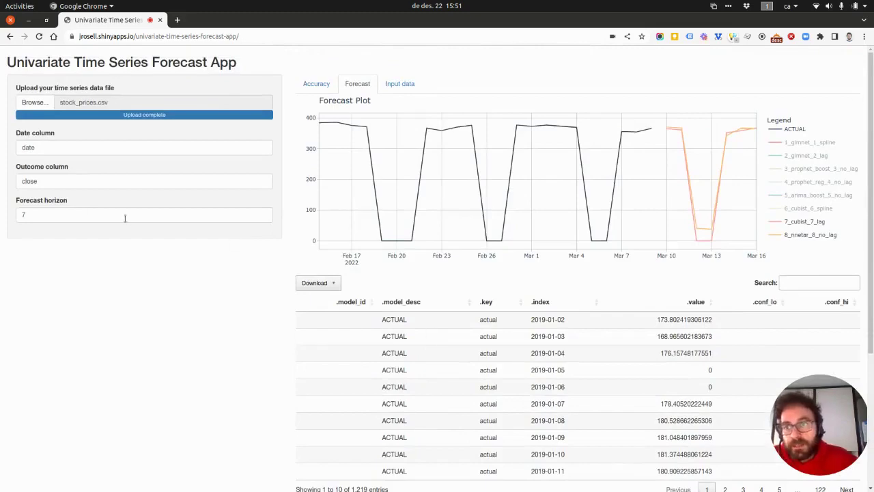
scroll(184, 304, down, 5)
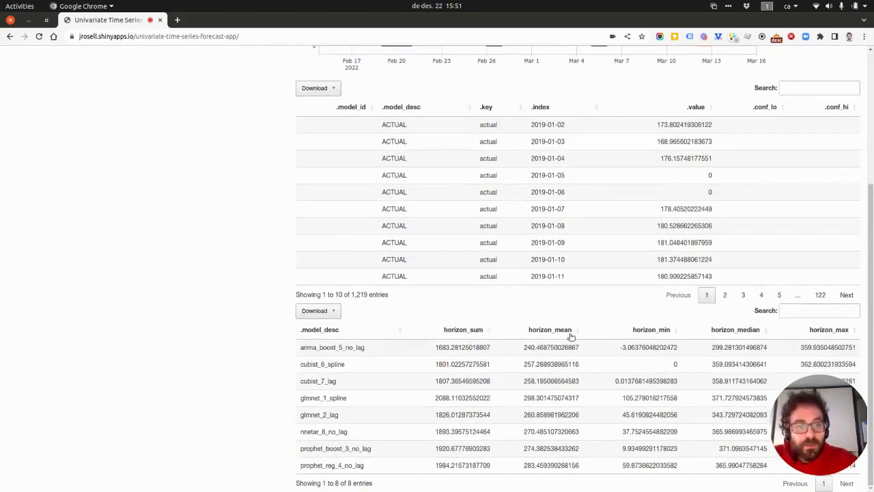